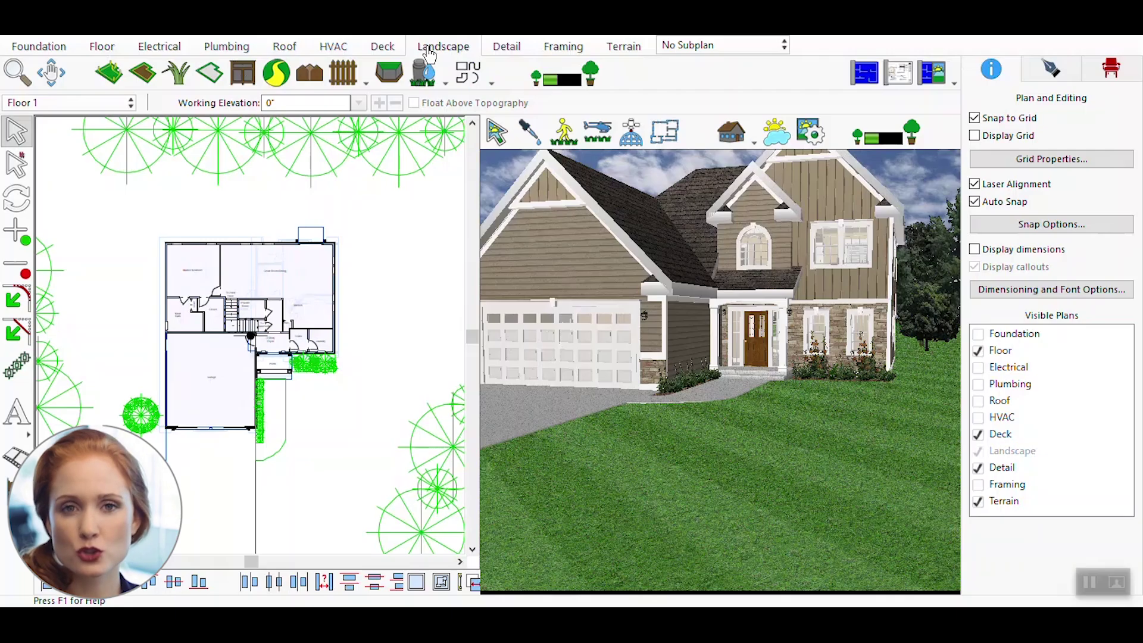
Step: Select the Plant Bed / Green Region tool on the Landscape tab
left_click(181, 79)
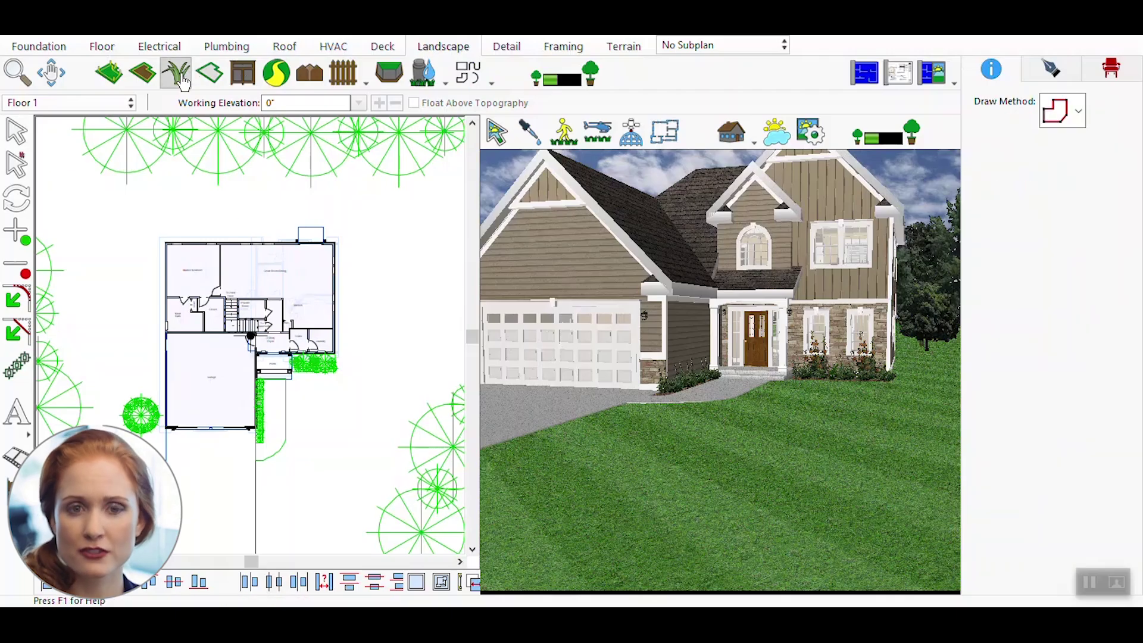
Step: Draw a closed rectangular green region beside the driveway in the front yard
left_click(295, 387)
left_click(295, 427)
left_click(354, 427)
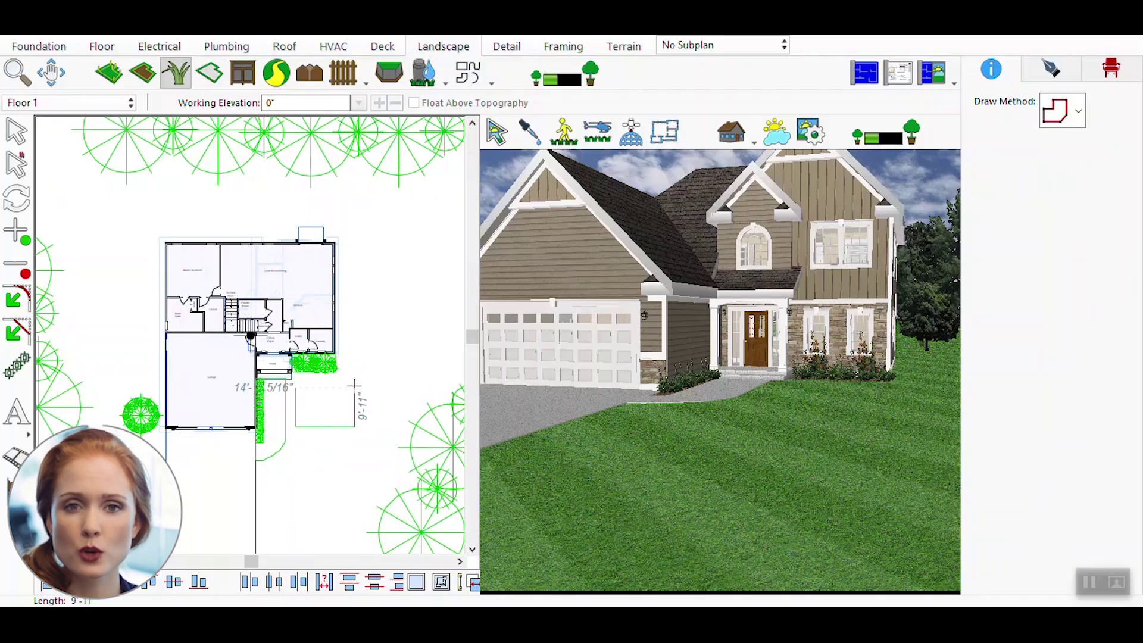
left_click(354, 387)
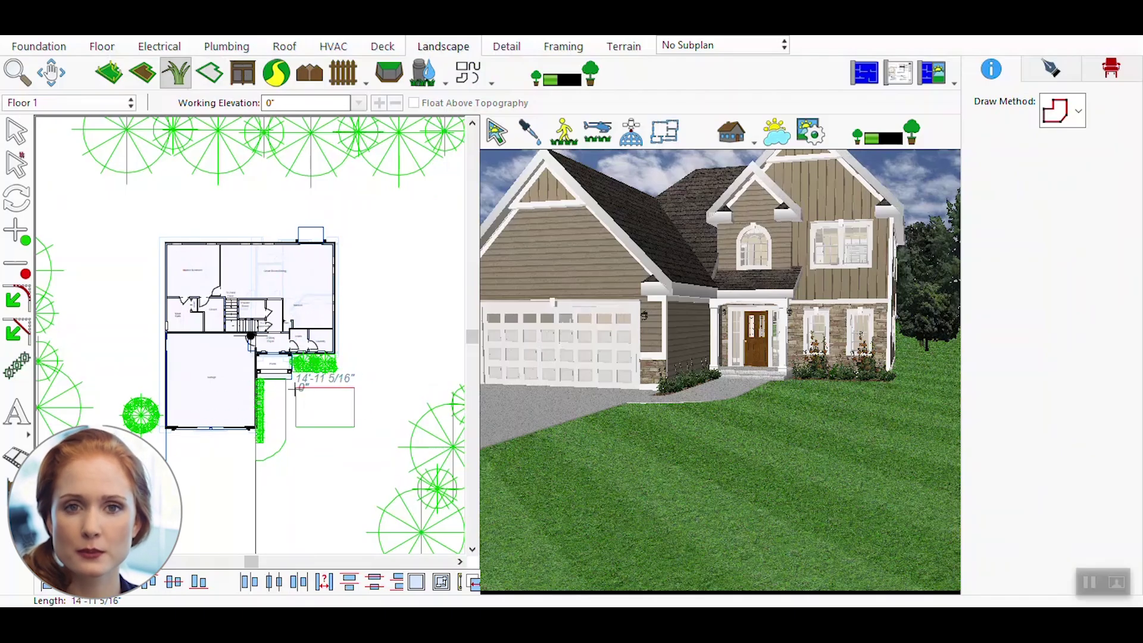
left_click(295, 387)
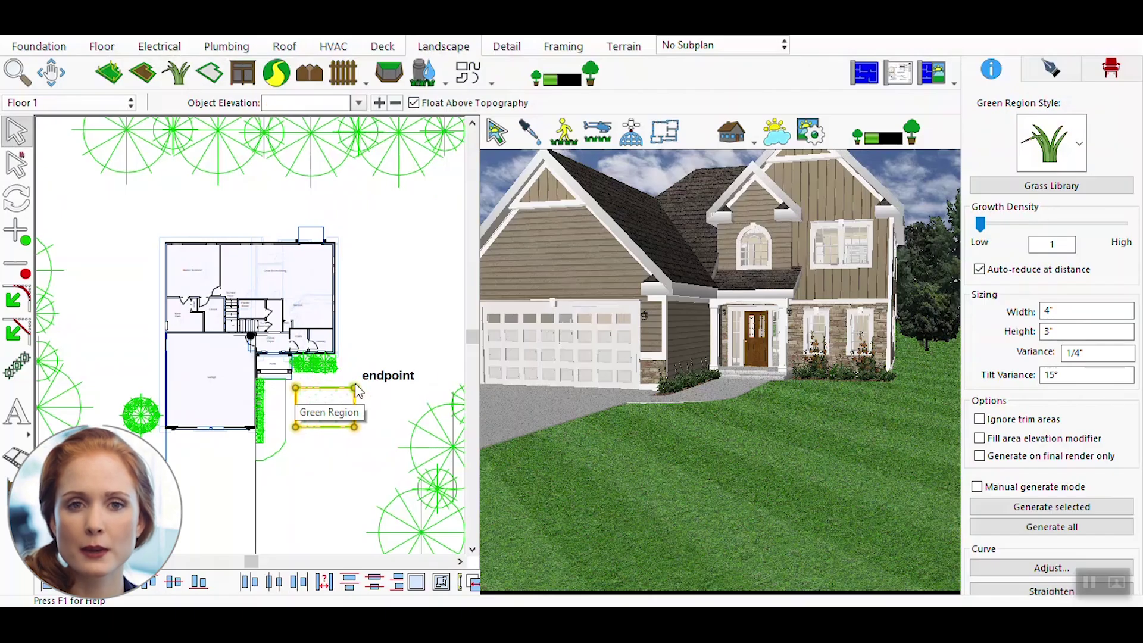
Step: Set the region's growth density to 57 and swing the 3D view to an aerial angle
left_click_drag(979, 224, 1006, 224)
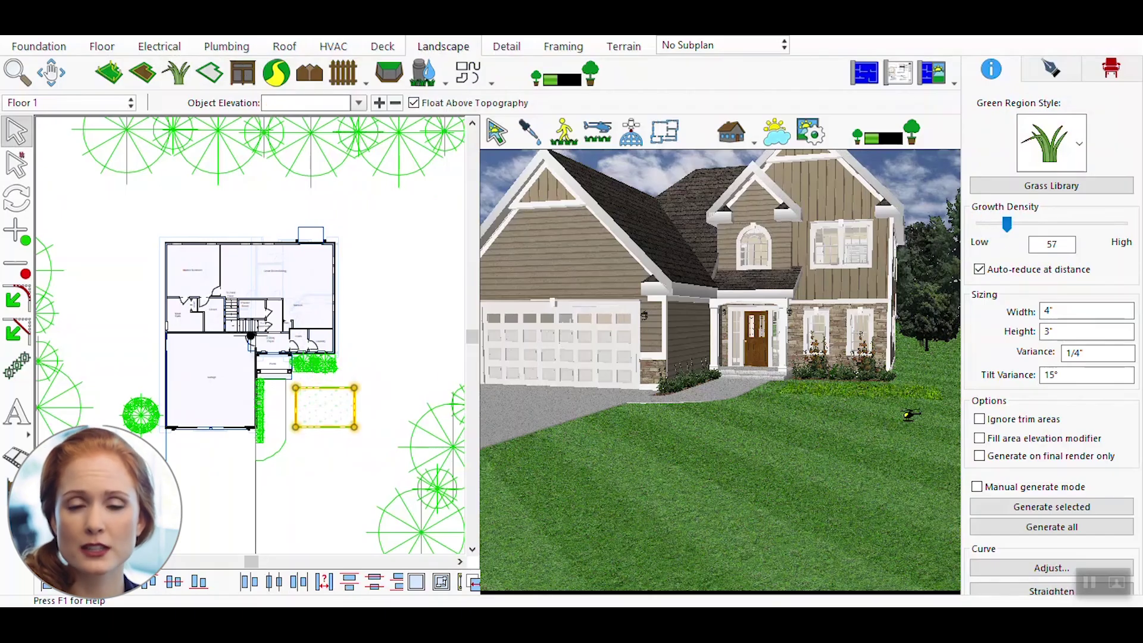
mouse_move(778, 469)
left_mouse_down()
mouse_move(809, 464)
mouse_move(791, 457)
left_mouse_up()
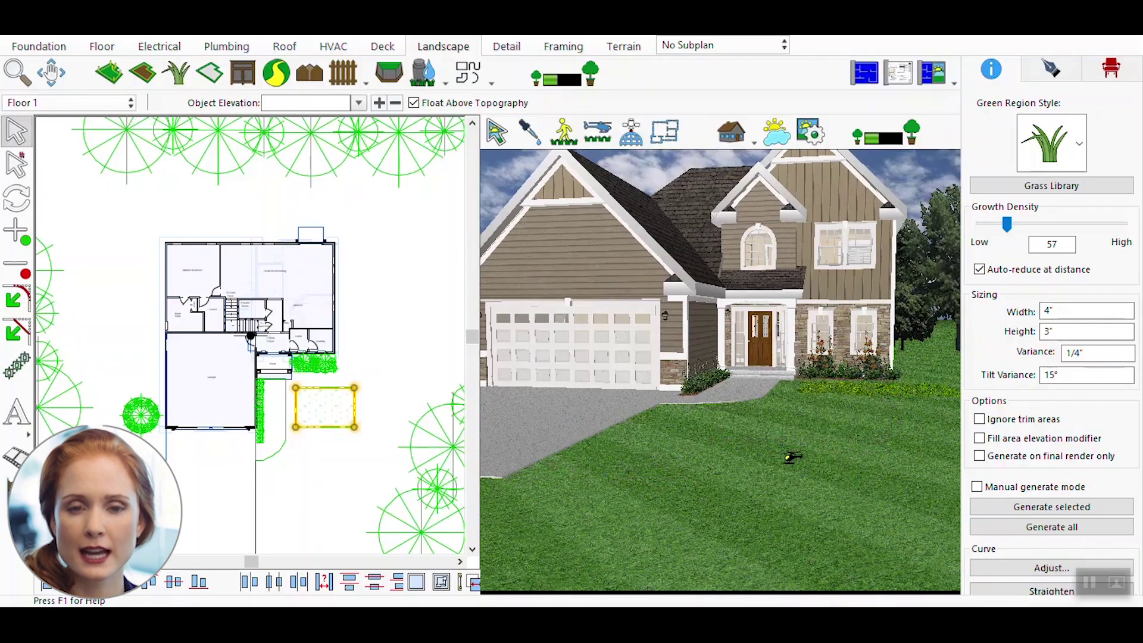
left_click_drag(791, 457, 829, 523)
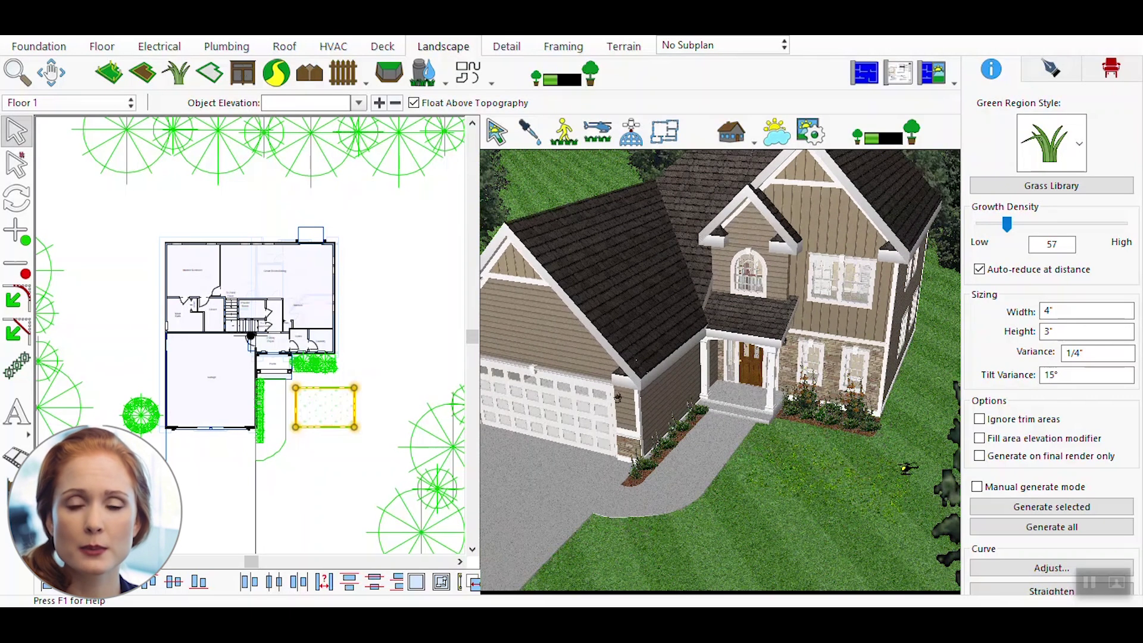
Step: Give the green region's plants width 10", growth density 125 and tilt variance 35°
double_click(1045, 310)
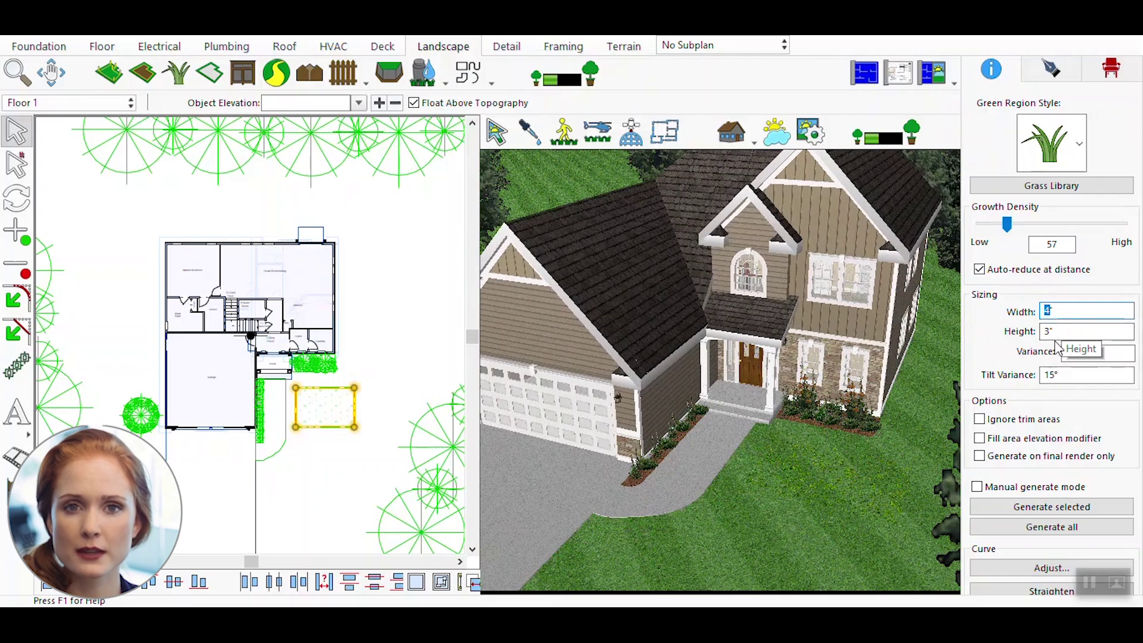
type("10")
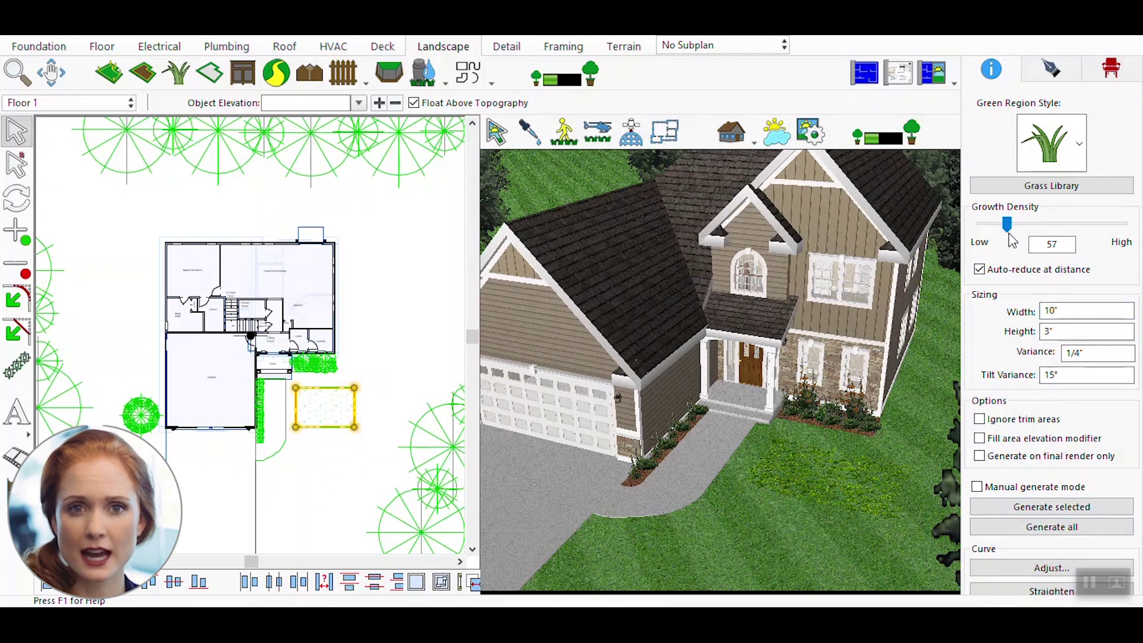
left_click_drag(1006, 224, 1035, 229)
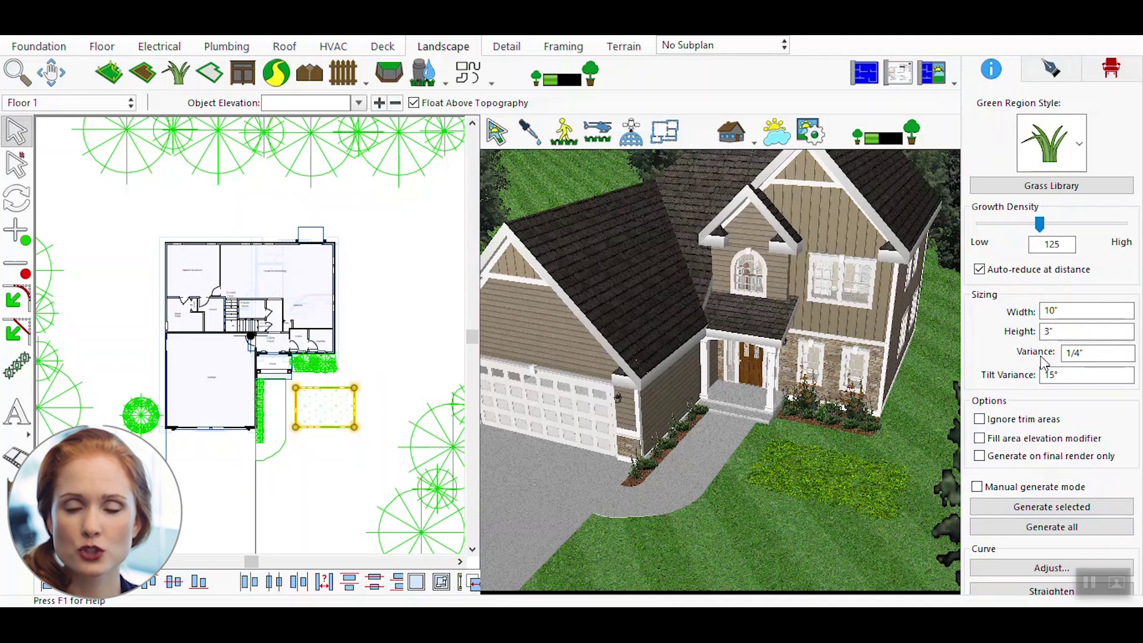
double_click(1052, 375)
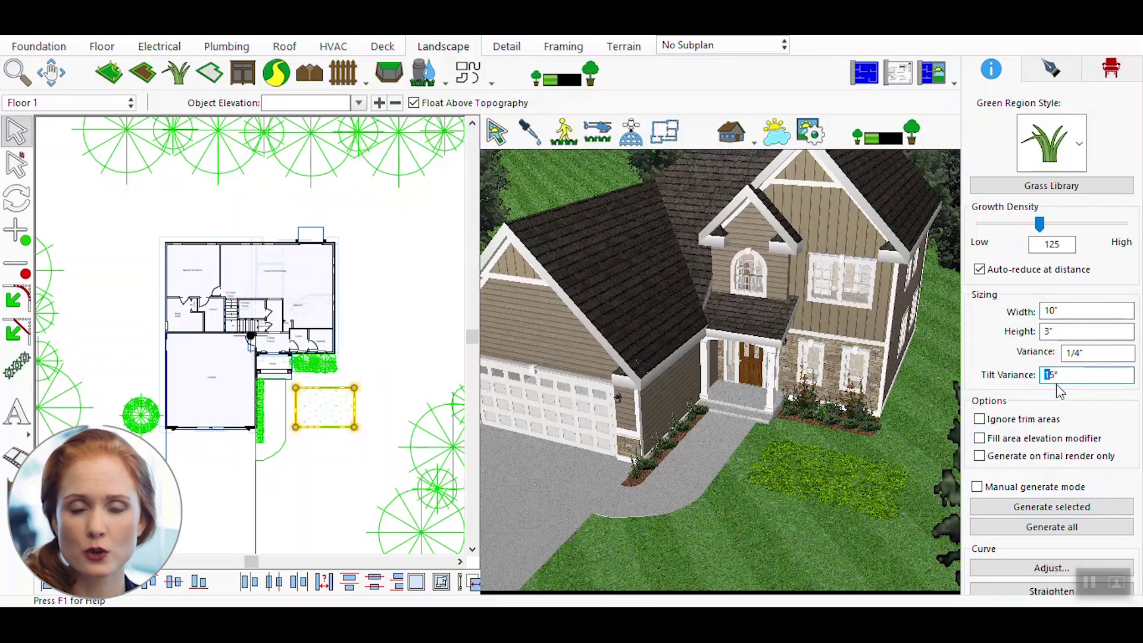
type("3")
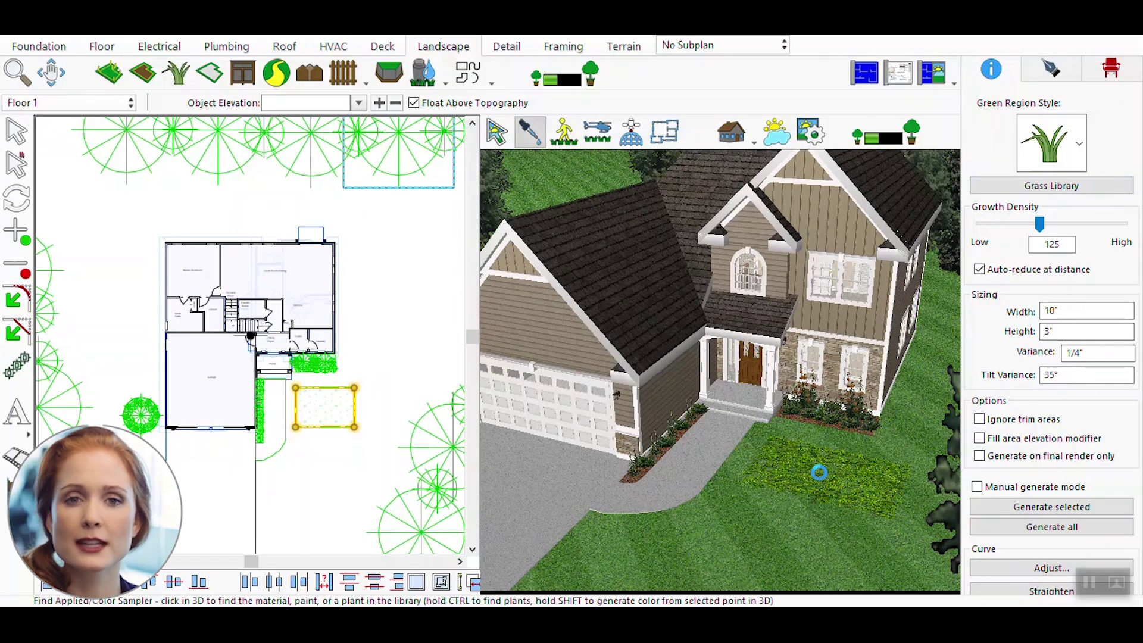
Step: Sample the grass patch's Grass Clump - Dark material and pick a leafy ground cover style
left_click(819, 472)
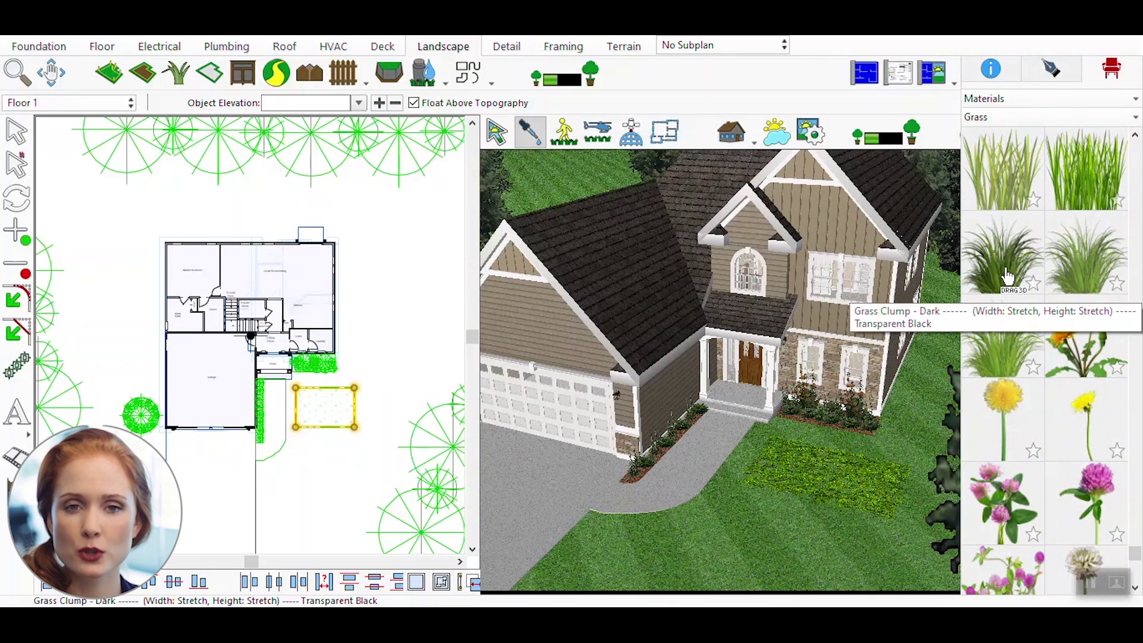
left_click(1007, 276)
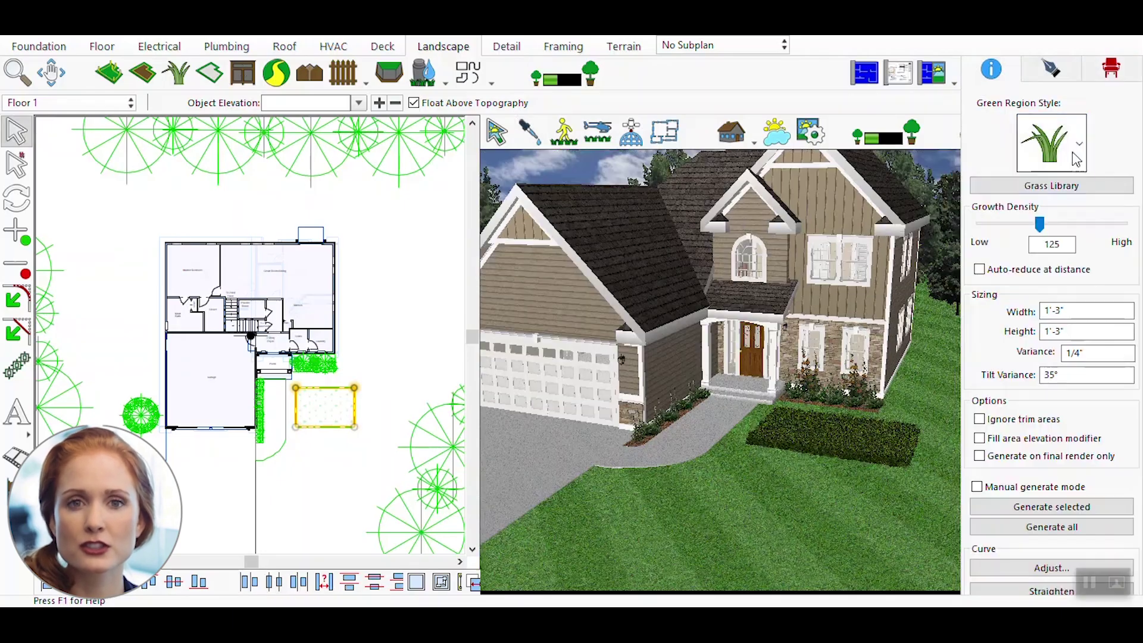
left_click(1079, 143)
left_click(1036, 247)
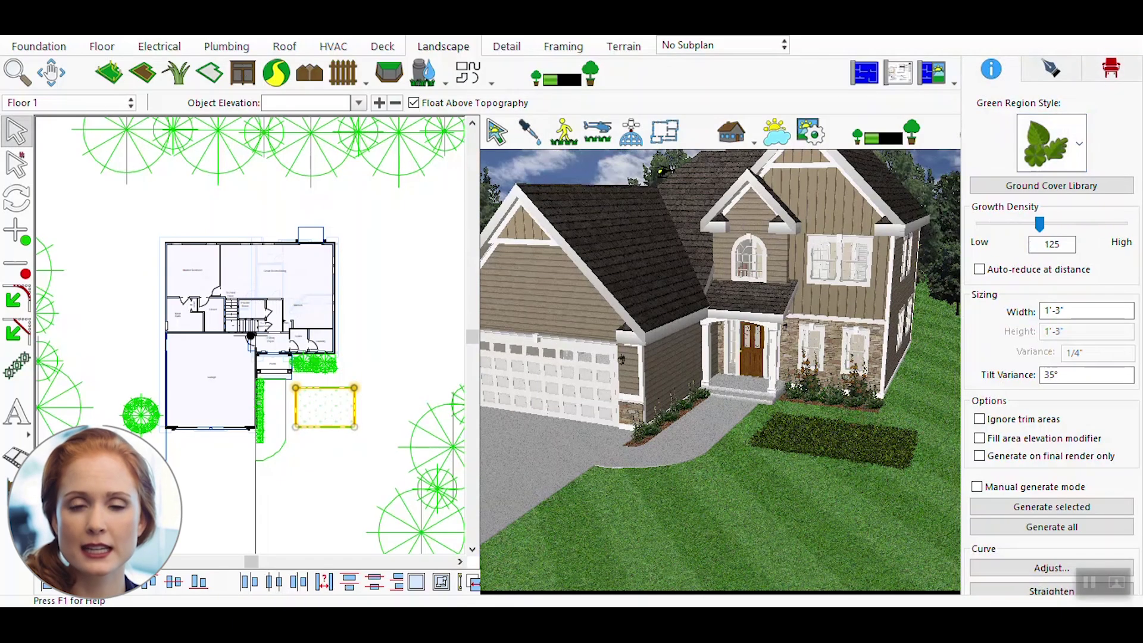
Step: Apply the Fall leaves ground cover to the front-yard patch only, via the 3D view
left_click(530, 131)
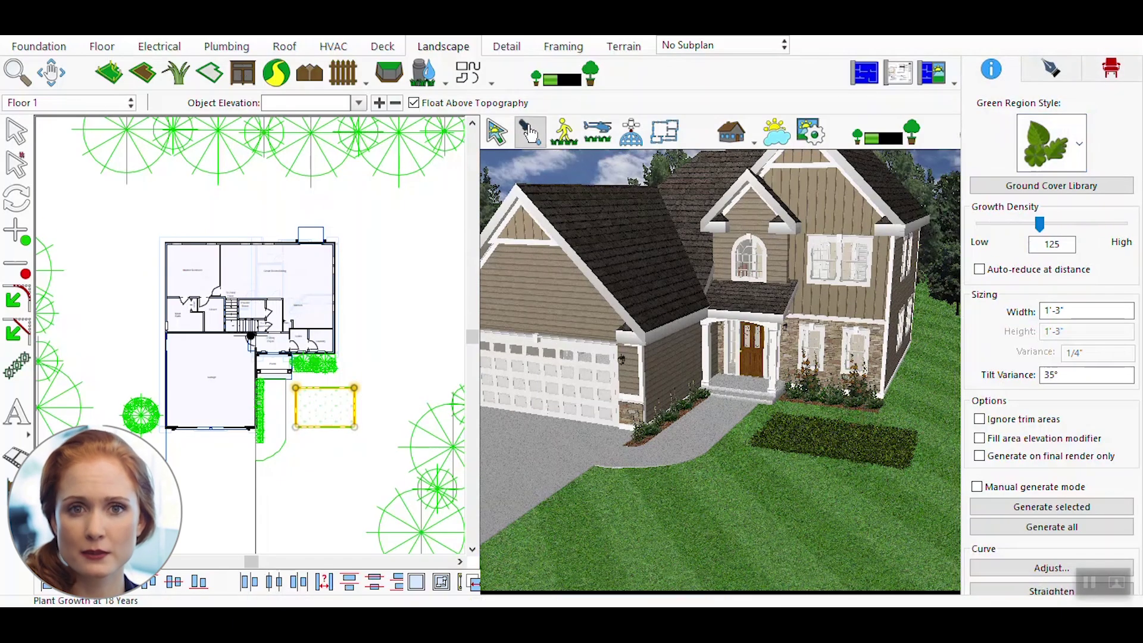
left_click(811, 433)
left_click(1036, 118)
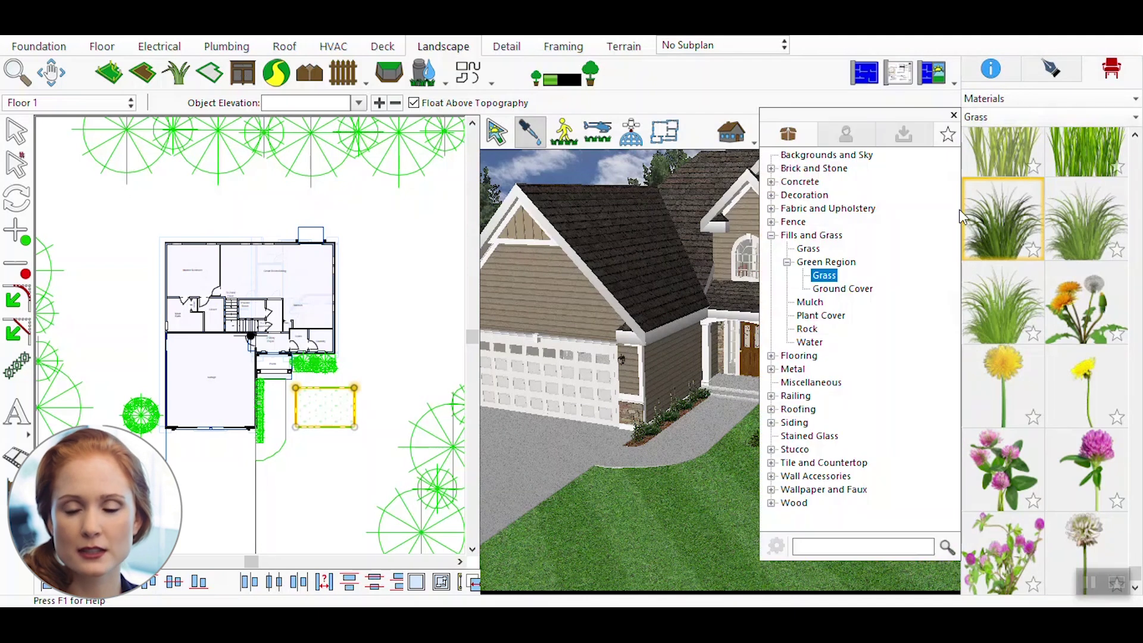
left_click(845, 289)
left_click_drag(1084, 262, 851, 433)
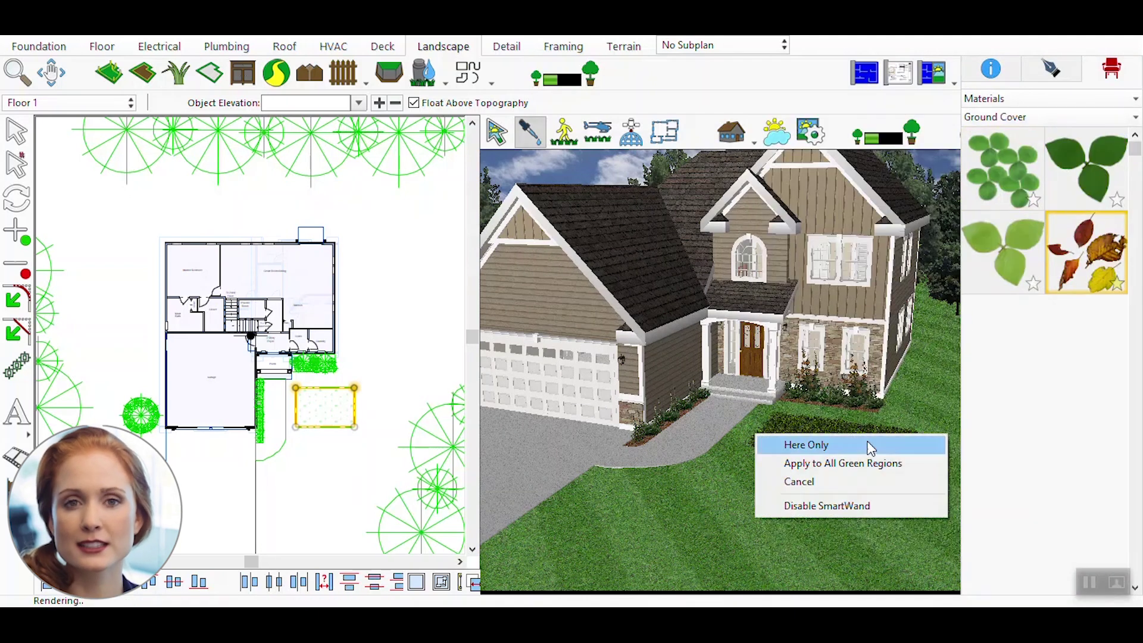
left_click(870, 447)
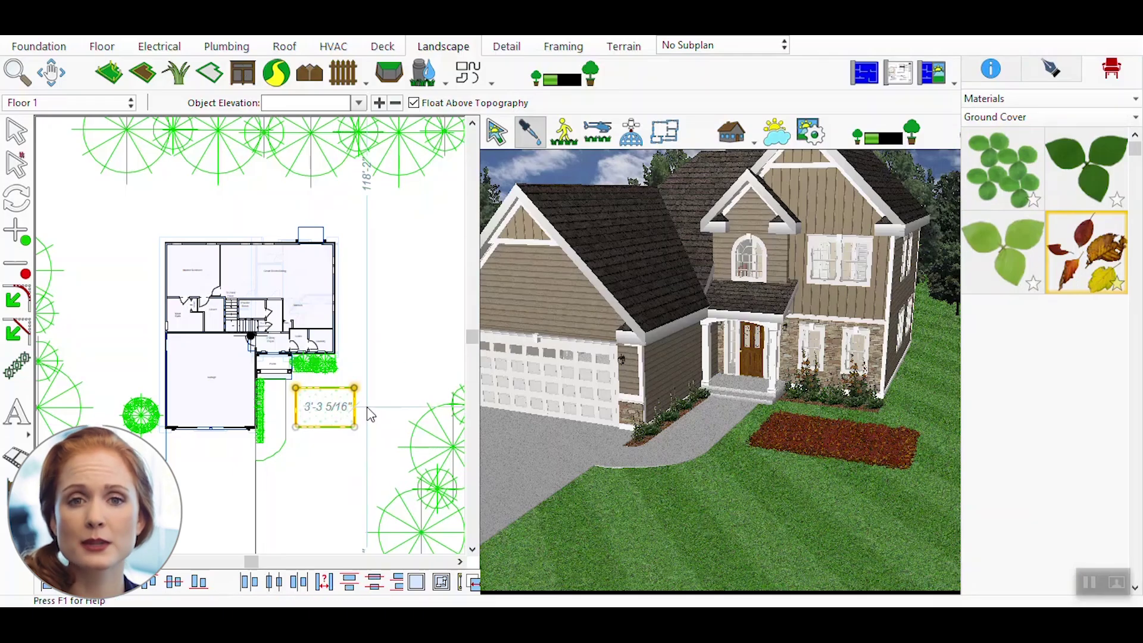
key("space")
Step: Lower the leaf region's growth density to 8, then copy and paste the region
left_click_drag(1041, 223, 984, 225)
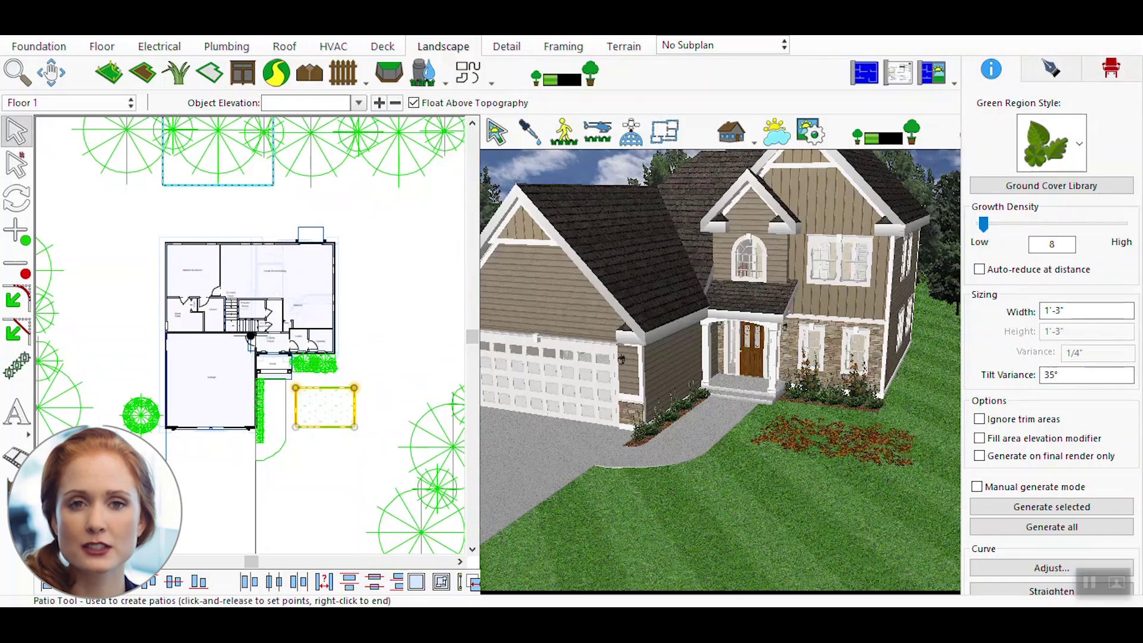
key("alt+e")
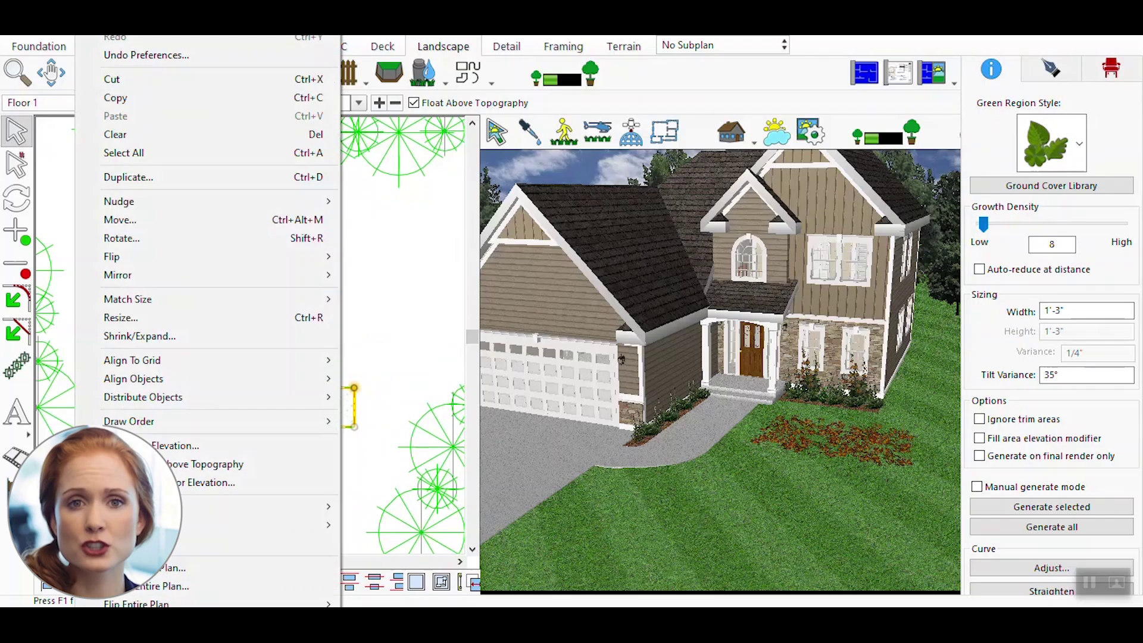
left_click(117, 97)
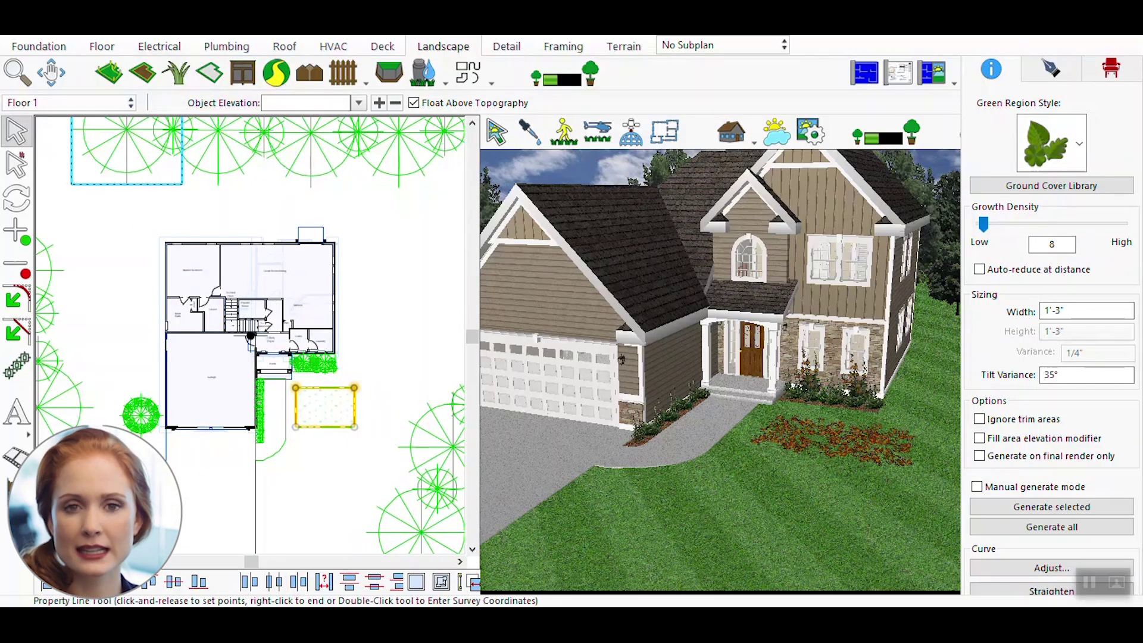
key("alt+e")
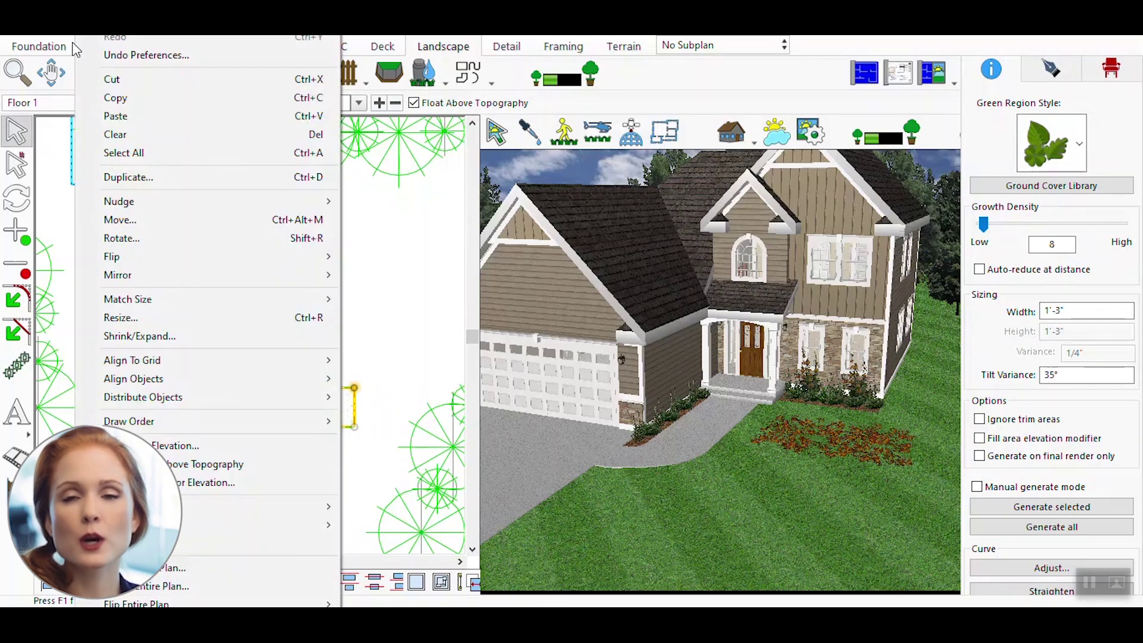
left_click(123, 116)
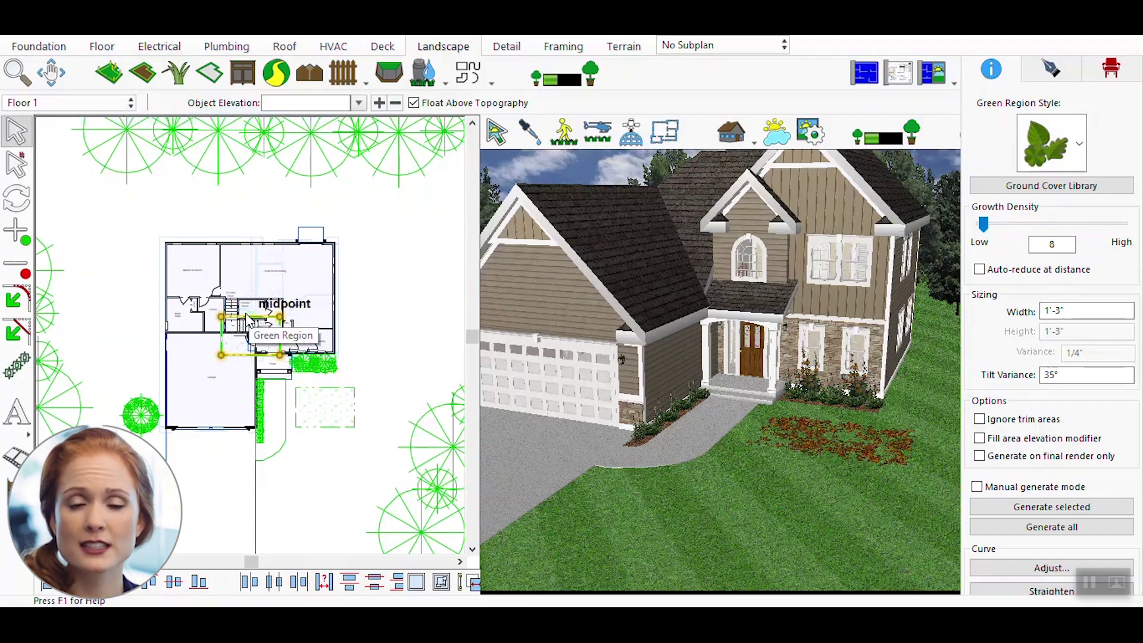
Step: Drop the pasted leaf region below the first patch and stretch its corners into a larger quadrilateral
left_click(320, 438)
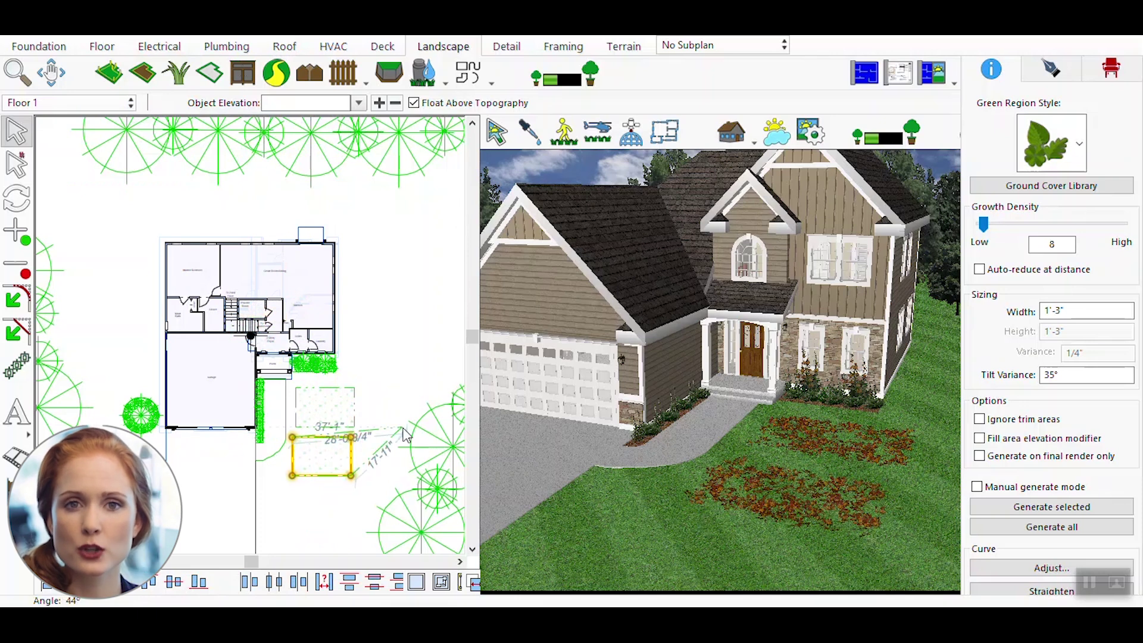
left_click_drag(387, 456, 390, 444)
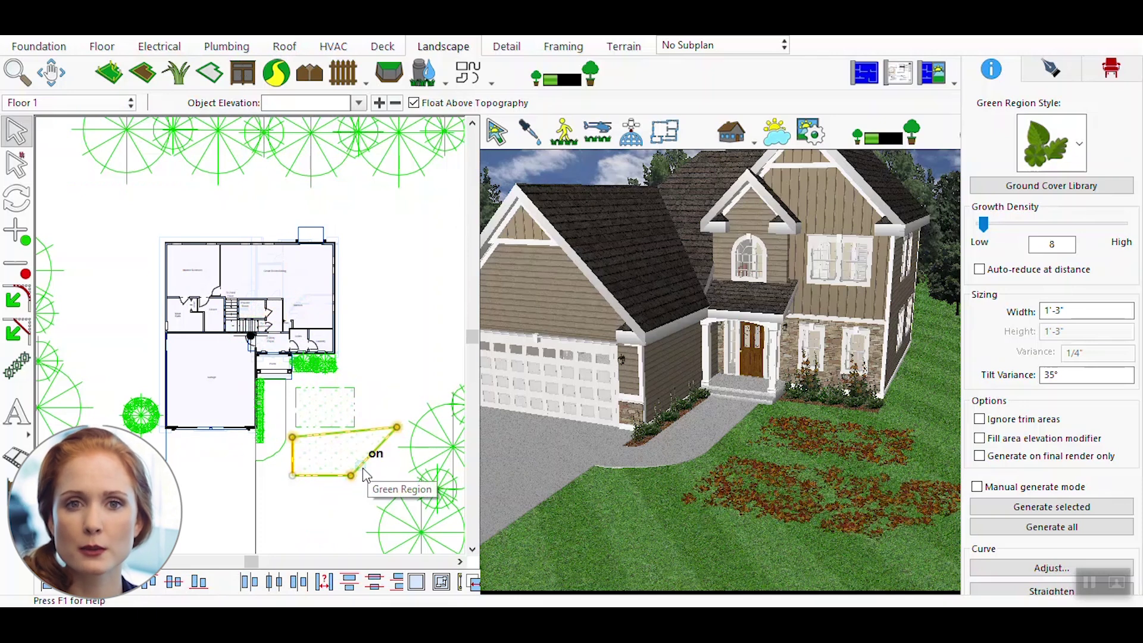
left_click_drag(292, 439, 286, 428)
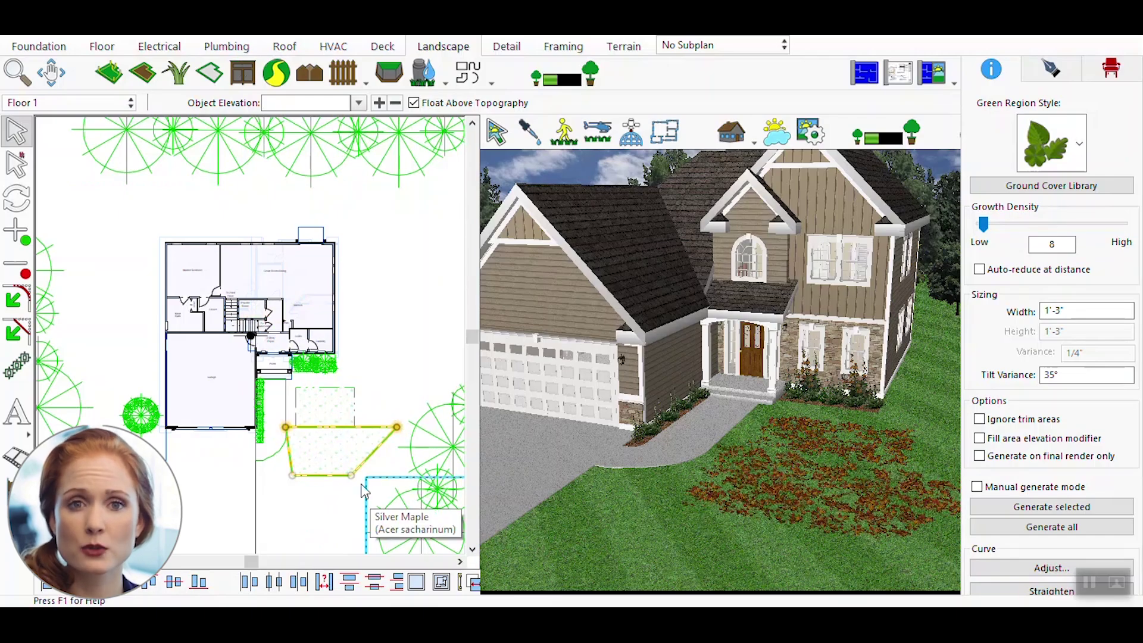
left_click_drag(351, 475, 342, 523)
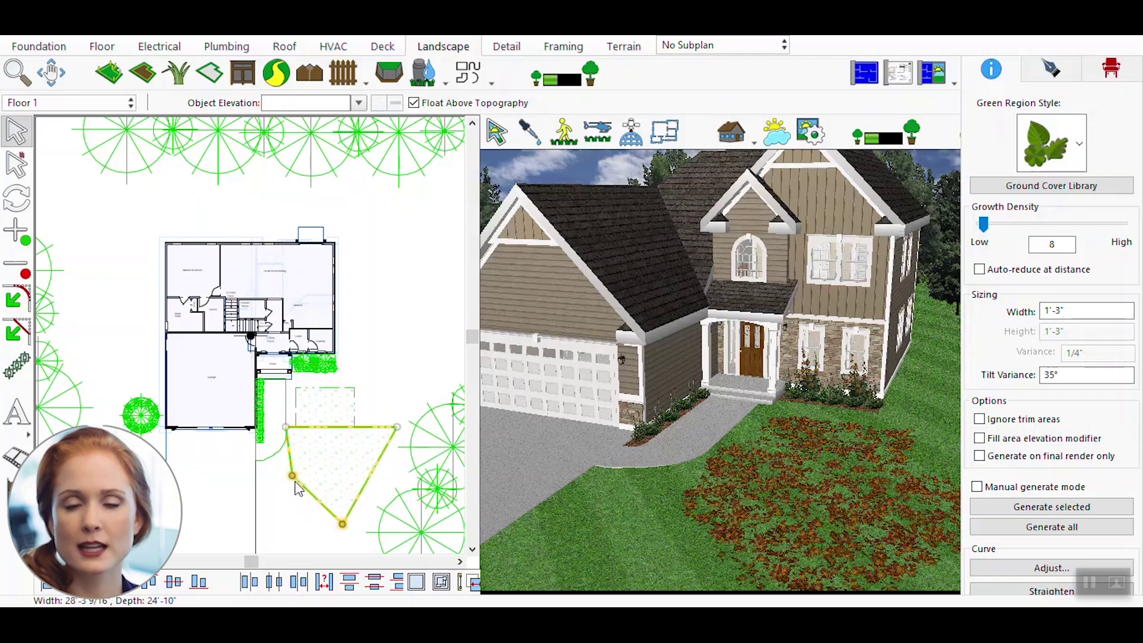
left_click_drag(292, 476, 279, 524)
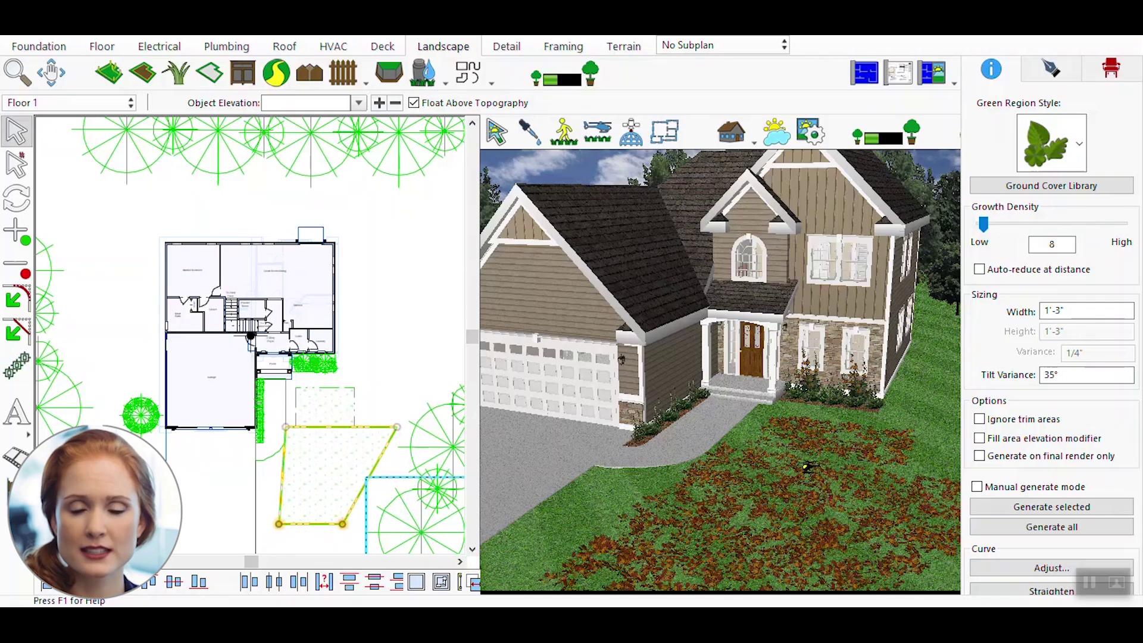
mouse_move(851, 537)
left_mouse_down()
mouse_move(895, 552)
mouse_move(842, 551)
left_mouse_up()
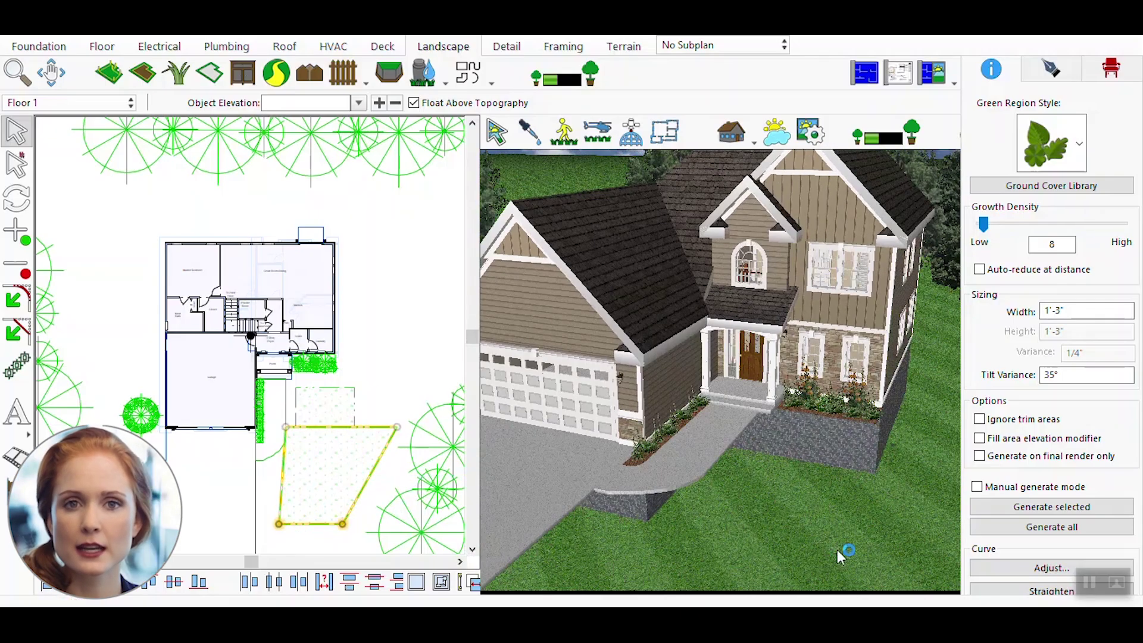
left_click(953, 82)
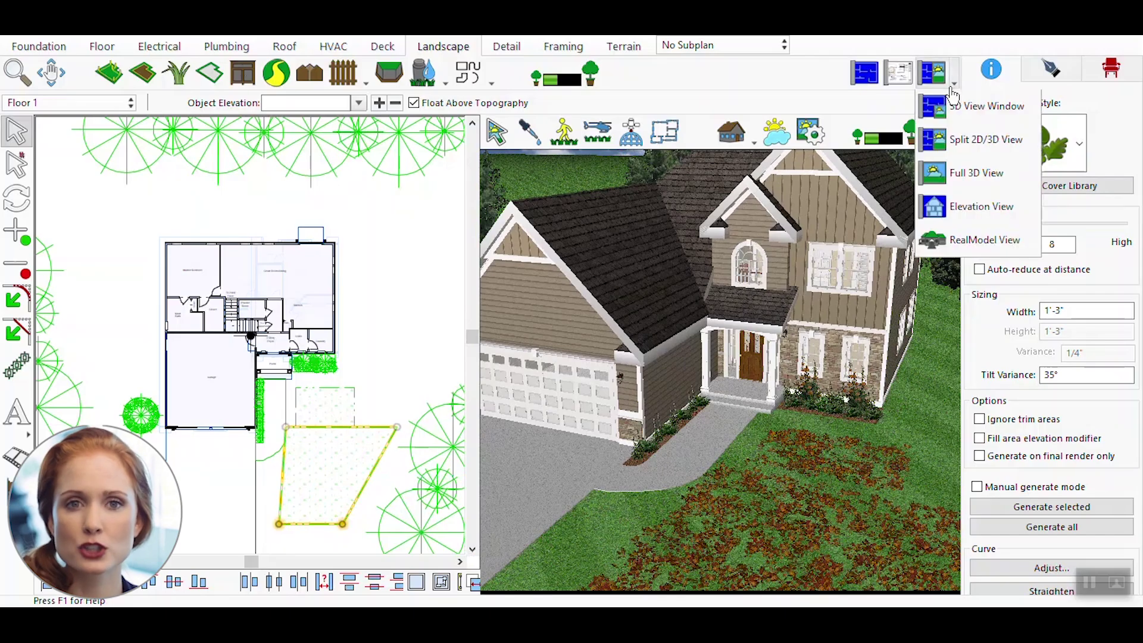
Step: Switch the view layout to Full 3D View
left_click(976, 172)
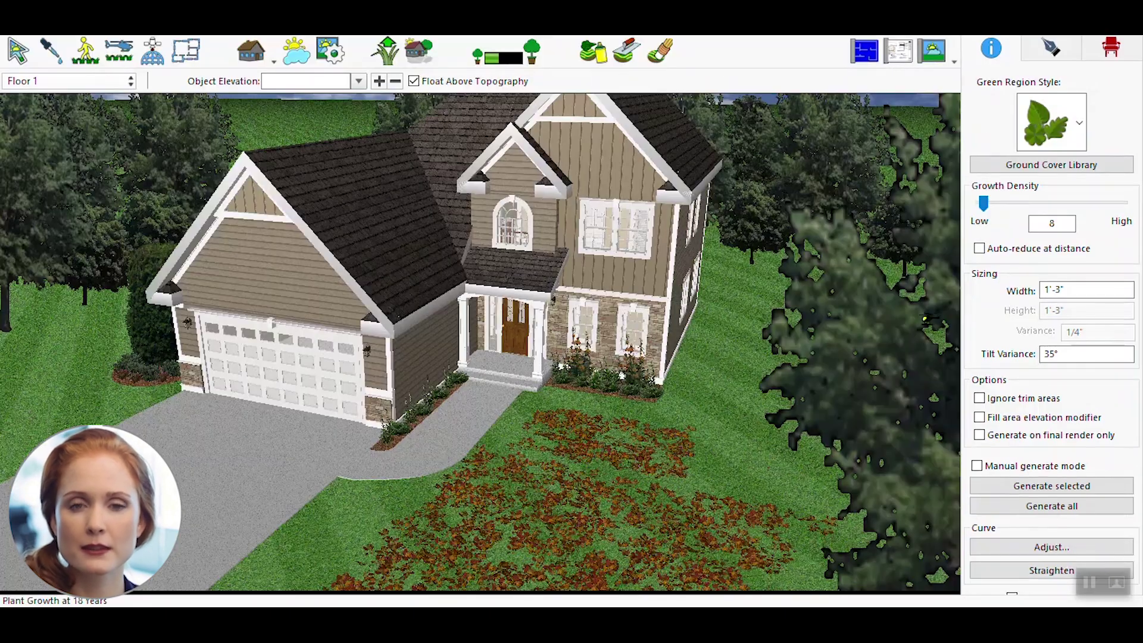